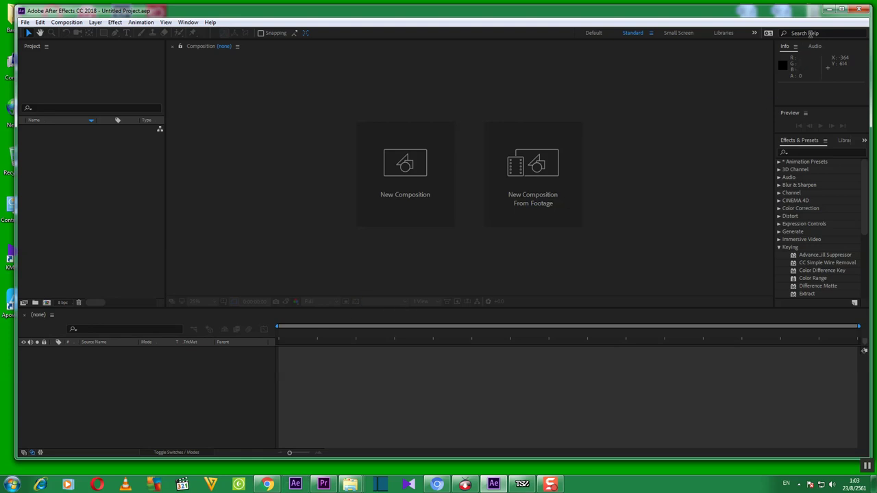
Create a new 1920 x 1080 composition at 30 fps with a duration of 0:05:02:01.
{"action": "left_click", "coordinate": [841, 10]}
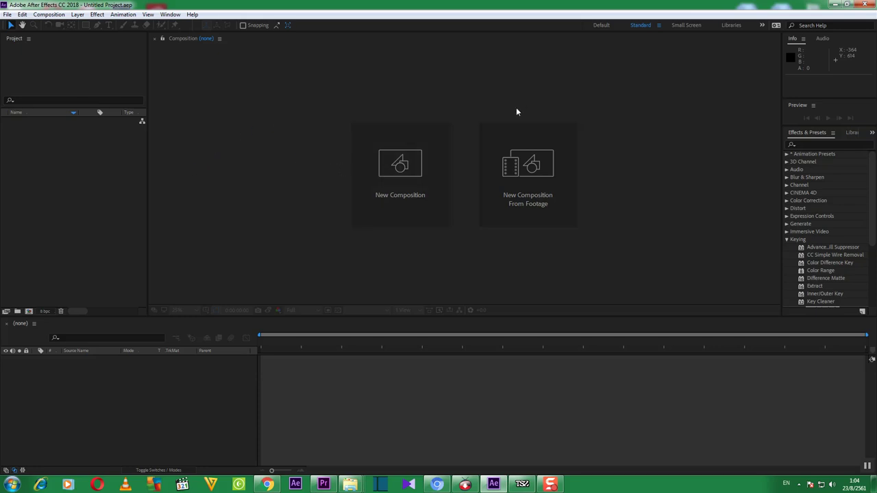
{"action": "left_click", "coordinate": [402, 171]}
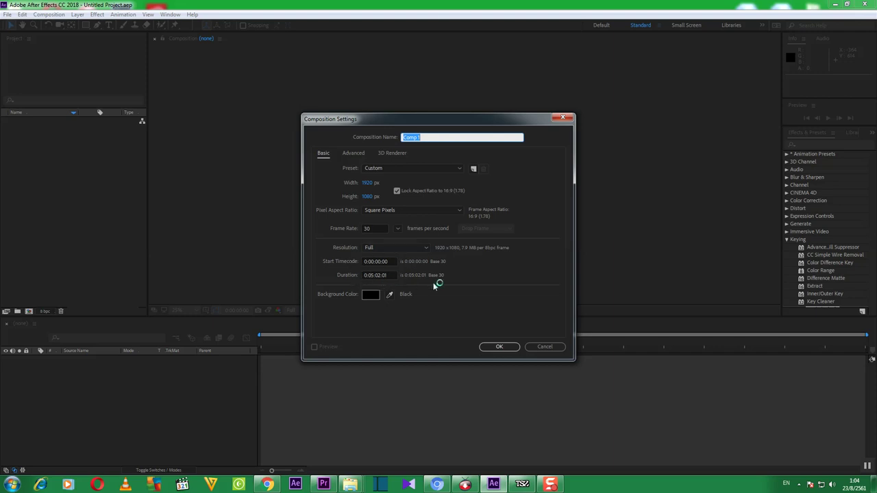
{"action": "left_click", "coordinate": [498, 347]}
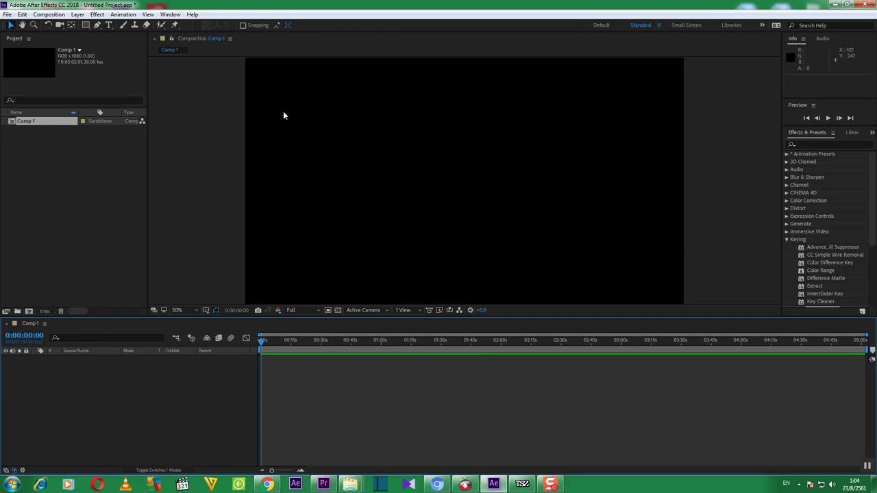
Rename the composition as "absent fish project" in its composition settings.
{"action": "right_click", "coordinate": [69, 126]}
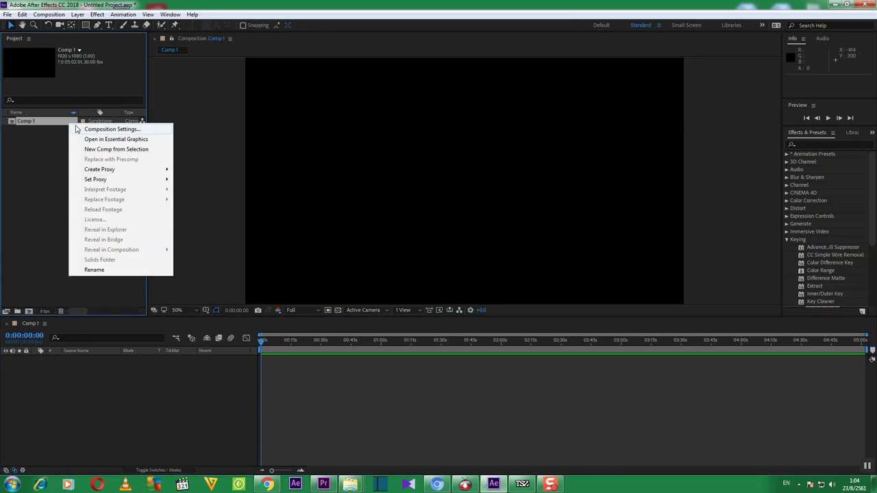
{"action": "left_click", "coordinate": [90, 129]}
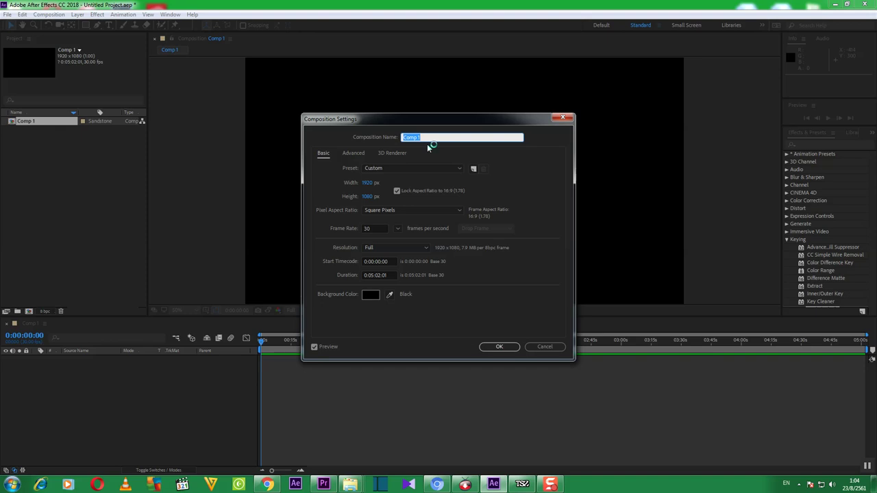
{"action": "type", "text": "test"}
{"action": "type", "text": "-run"}
{"action": "type", "text": " pr"}
{"action": "type", "text": "oje"}
{"action": "type", "text": "c"}
{"action": "type", "text": "ab"}
{"action": "type", "text": "sent"}
{"action": "type", "text": " fi"}
{"action": "type", "text": "sh pro"}
{"action": "left_click", "coordinate": [508, 349]}
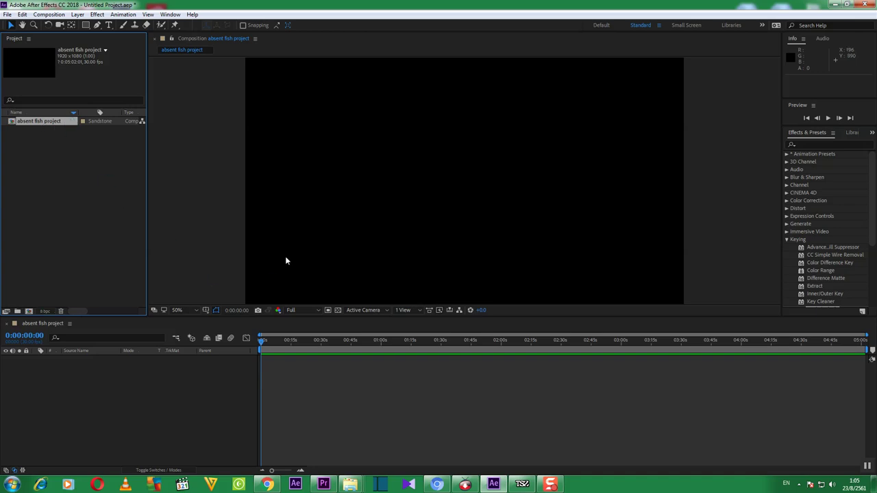
Import the red mp4 clip from the "study BG-remover project" folder inside "1. ALL TEACH REMOVE GS" on the HTC (I:) drive.
{"action": "right_click", "coordinate": [116, 160]}
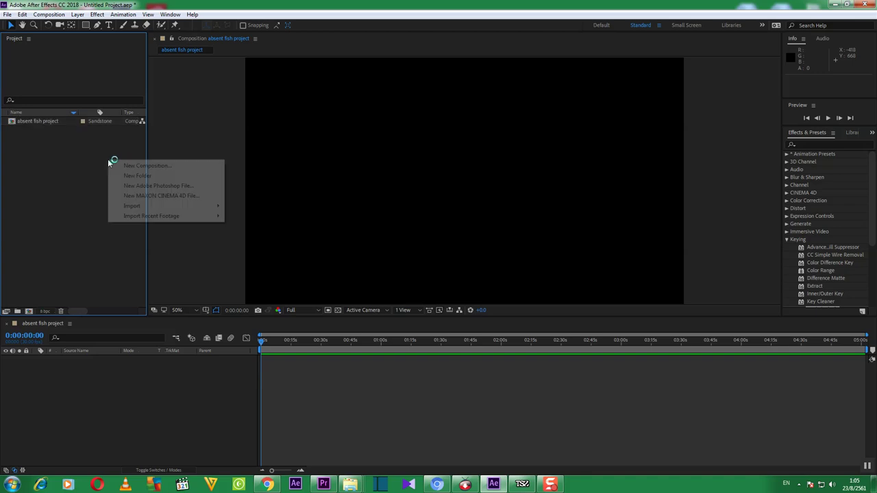
{"action": "mouse_move", "coordinate": [159, 207]}
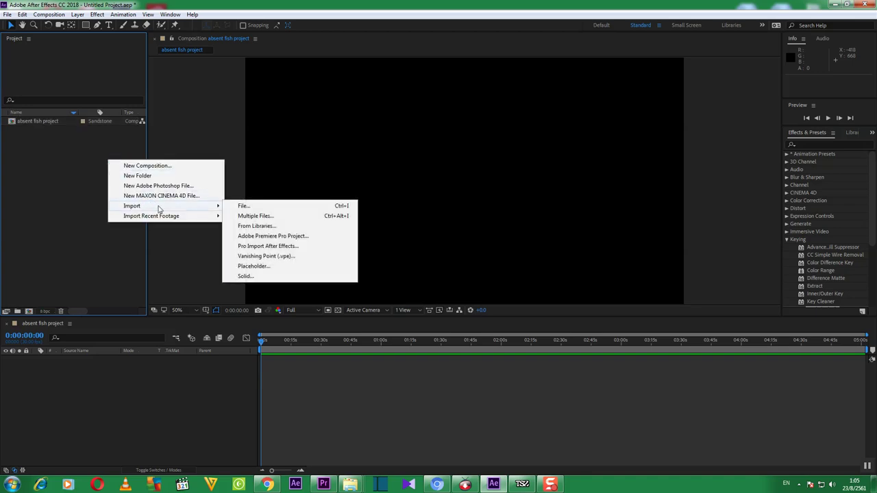
{"action": "left_click", "coordinate": [276, 206]}
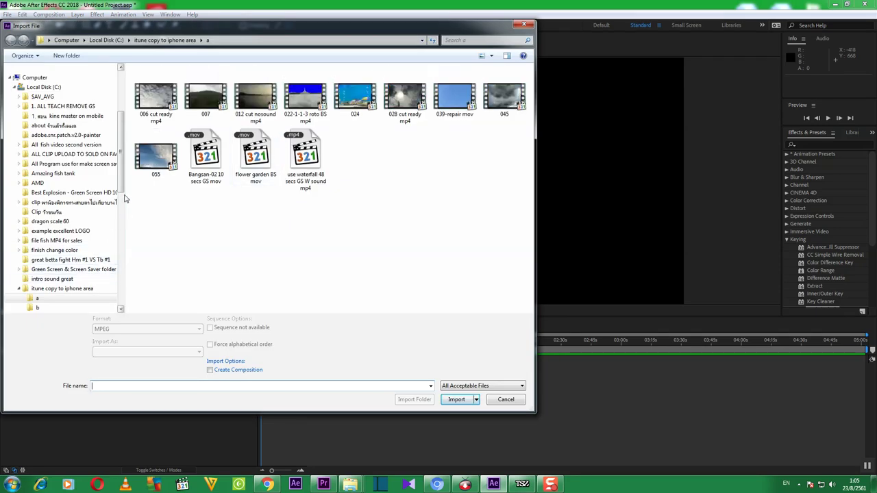
{"action": "left_click_drag", "start_coordinate": [123, 190], "coordinate": [134, 301]}
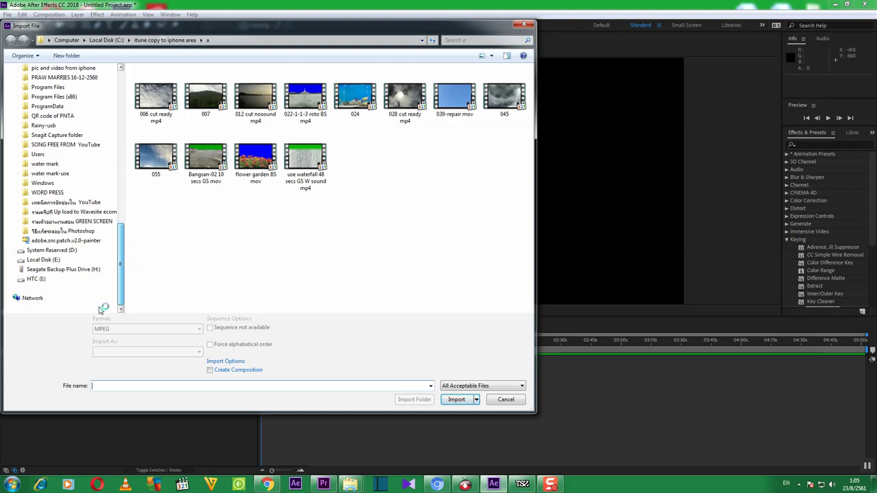
{"action": "left_click", "coordinate": [29, 279]}
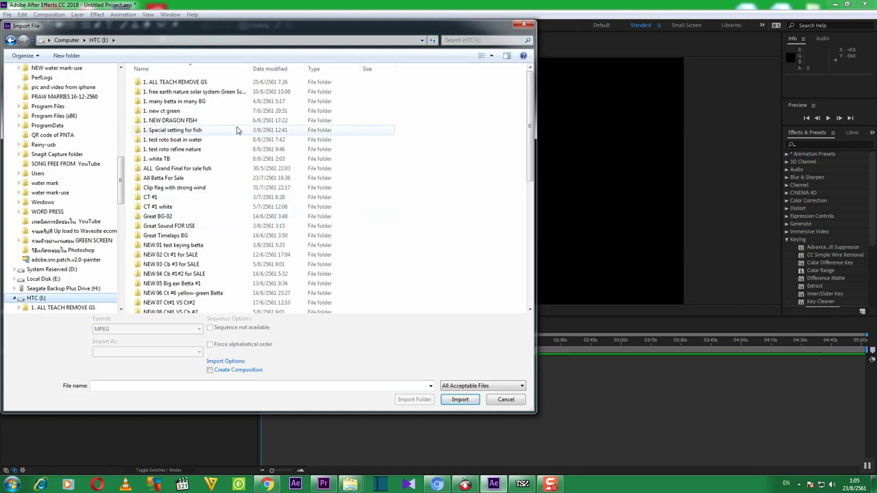
{"action": "double_click", "coordinate": [200, 82]}
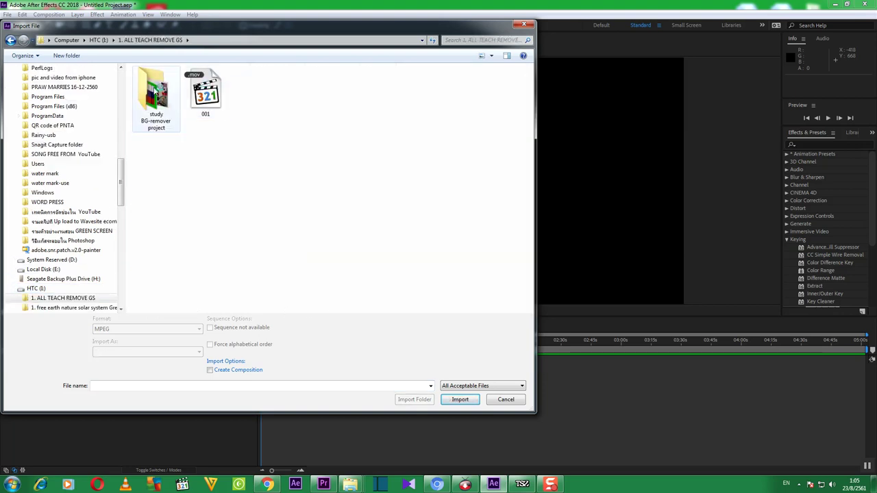
{"action": "double_click", "coordinate": [153, 93]}
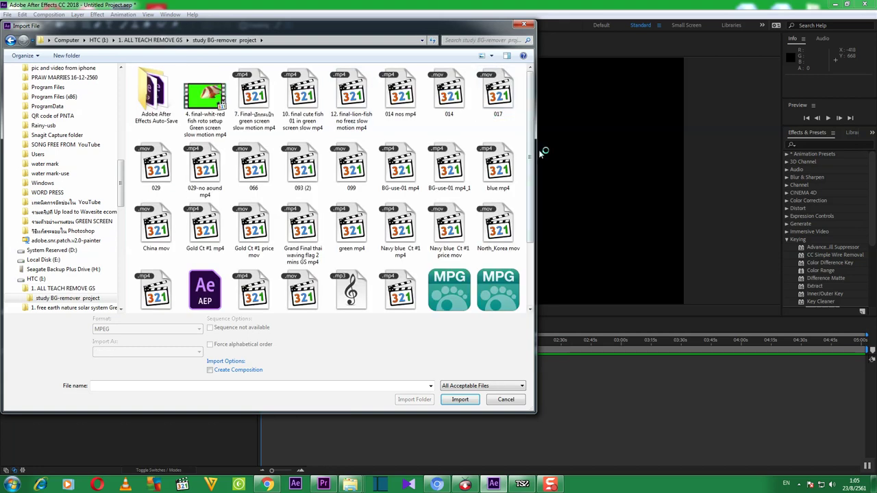
{"action": "left_click_drag", "start_coordinate": [533, 177], "coordinate": [541, 195]}
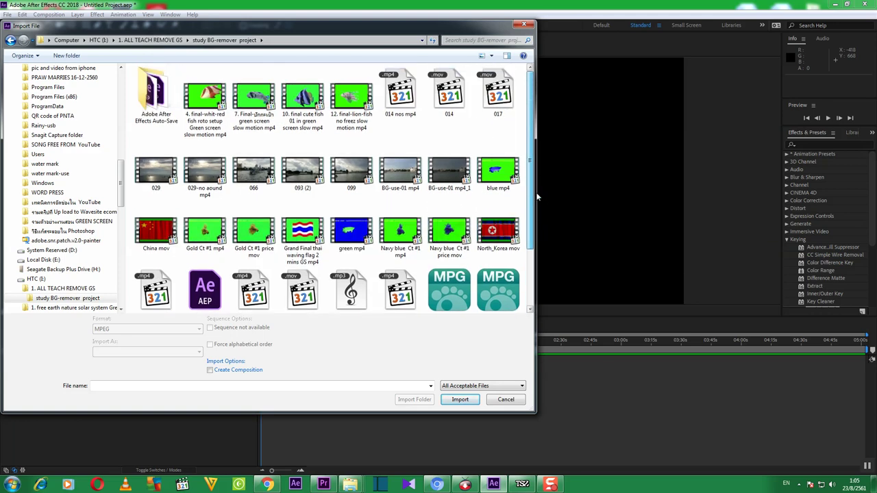
{"action": "scroll", "coordinate": [529, 219], "scroll_direction": "down", "scroll_amount": 3}
{"action": "mouse_move", "coordinate": [535, 238]}
{"action": "left_mouse_down"}
{"action": "mouse_move", "coordinate": [535, 187]}
{"action": "mouse_move", "coordinate": [533, 245]}
{"action": "left_mouse_up"}
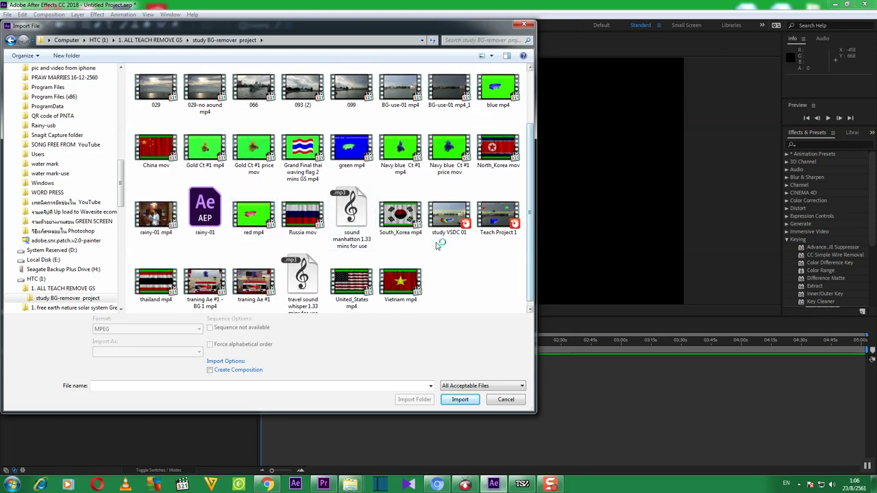
{"action": "left_click", "coordinate": [272, 226]}
{"action": "left_click", "coordinate": [460, 399]}
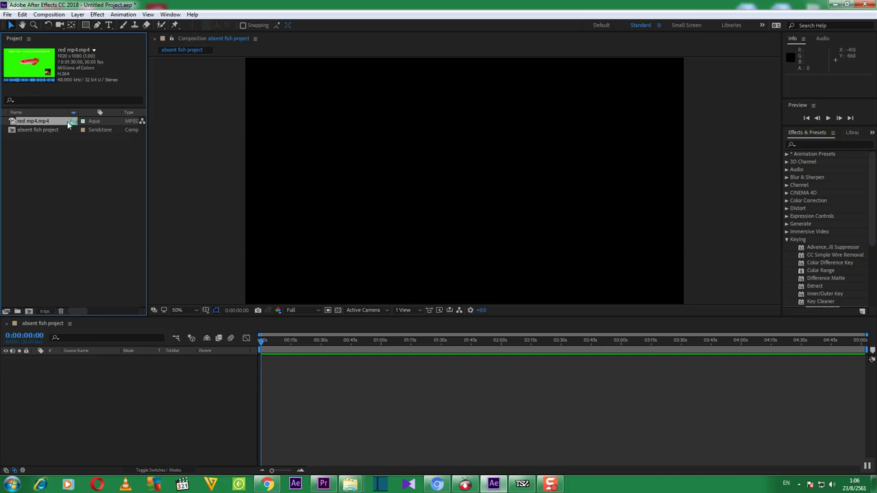
Add the red mp4 clip to the composition and apply the Keylight (1.2) effect to it.
{"action": "left_click_drag", "start_coordinate": [66, 124], "coordinate": [216, 370]}
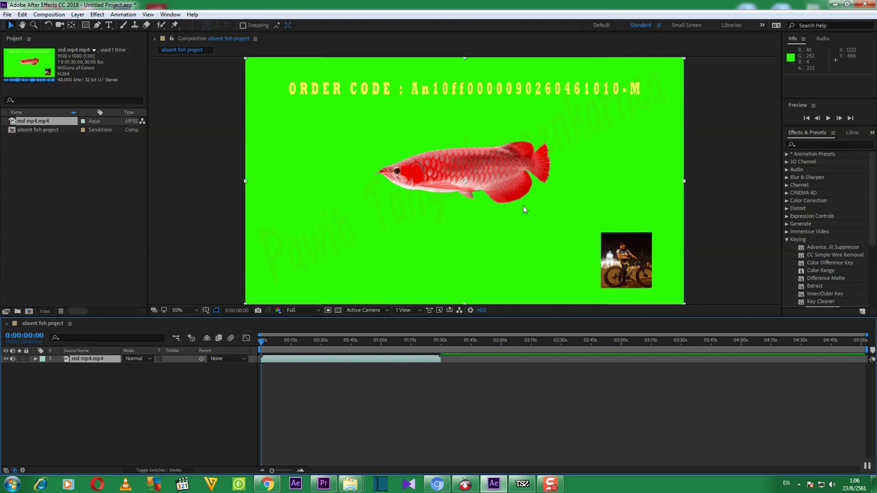
{"action": "left_click", "coordinate": [822, 302]}
{"action": "scroll", "coordinate": [823, 274], "scroll_direction": "down", "scroll_amount": 2}
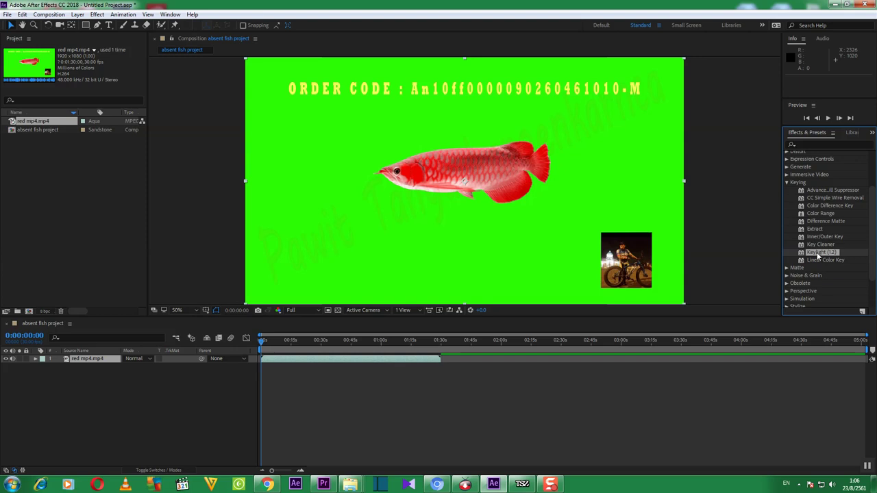
{"action": "left_click_drag", "start_coordinate": [819, 255], "coordinate": [507, 179]}
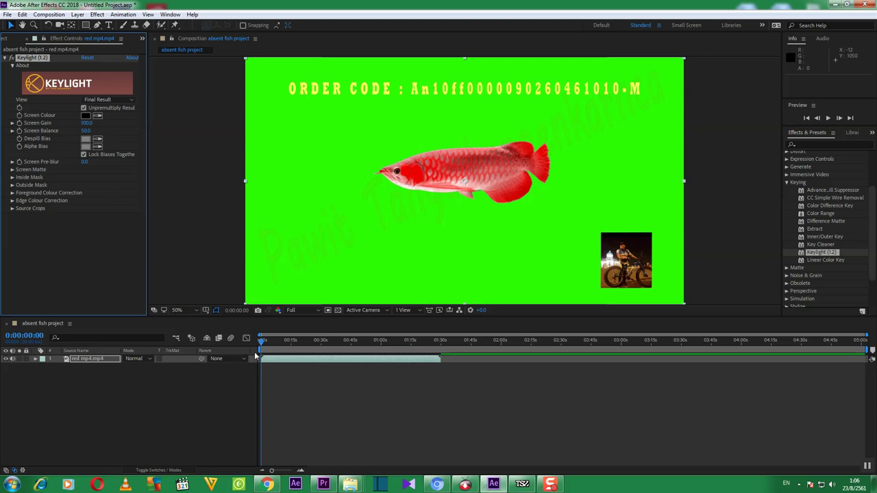
Sample the green background of the red fish clip as Keylight's Screen Colour.
{"action": "left_click", "coordinate": [101, 359]}
{"action": "left_click", "coordinate": [97, 117]}
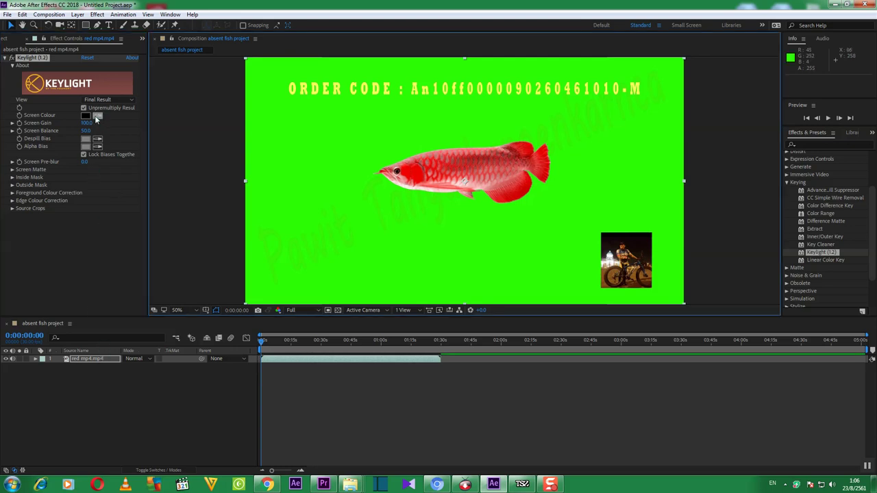
{"action": "left_click", "coordinate": [97, 117]}
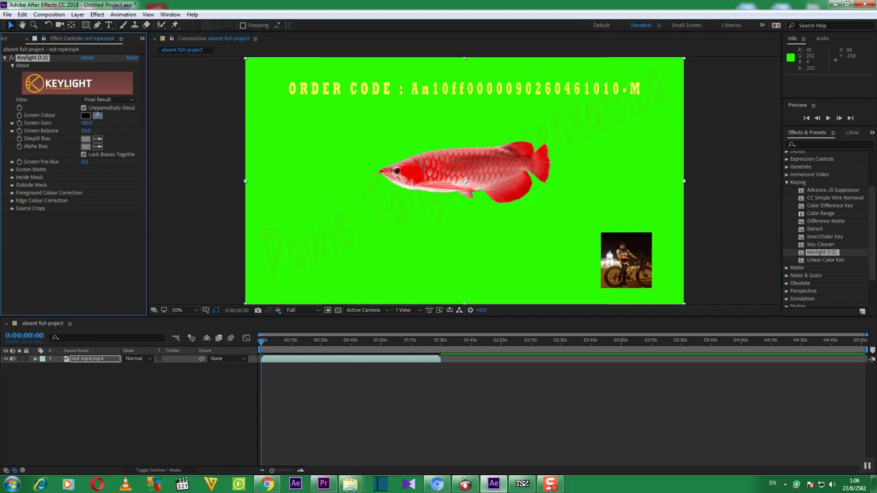
{"action": "left_click", "coordinate": [327, 115]}
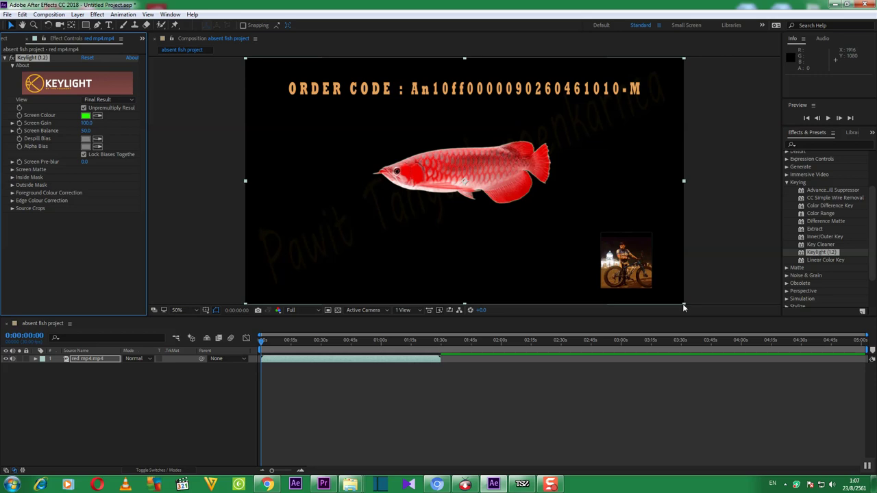
Scale the red fish layer down to about 40% by 45% and move it to the composition's upper-left corner, at about 250, 142.
{"action": "left_click_drag", "start_coordinate": [683, 302], "coordinate": [553, 236]}
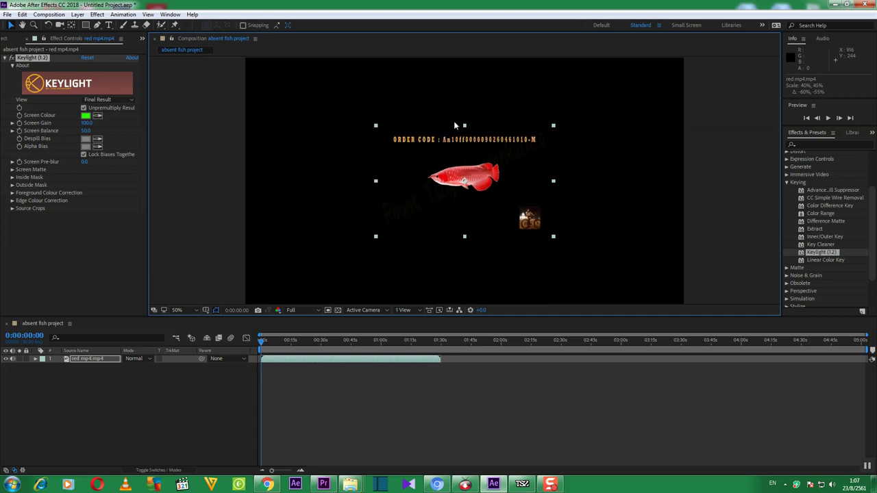
{"action": "left_click_drag", "start_coordinate": [465, 182], "coordinate": [302, 93]}
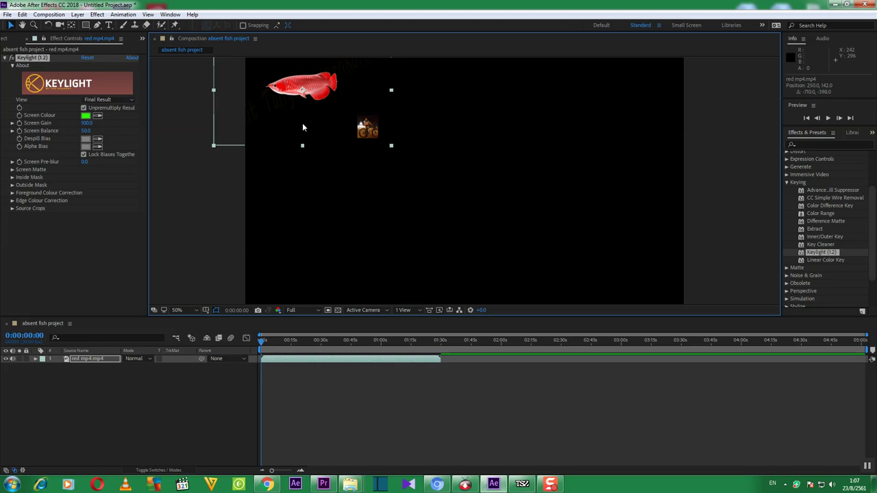
{"action": "left_click", "coordinate": [110, 368]}
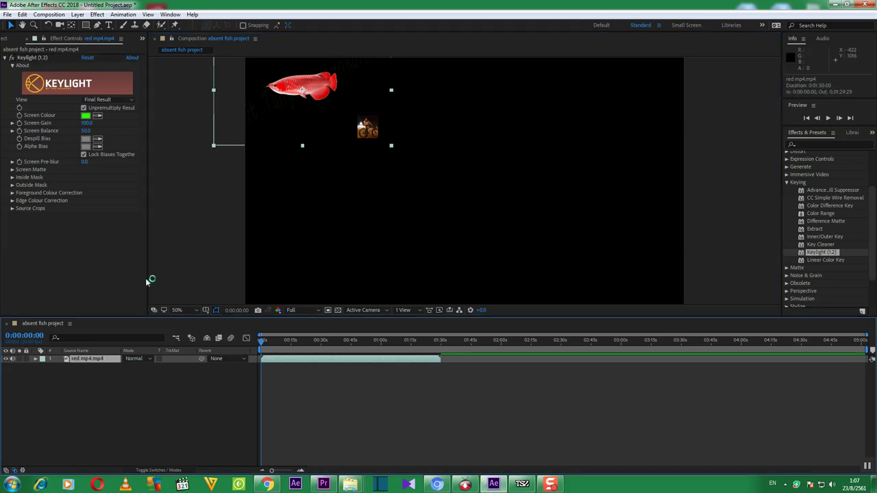
Import the Gold Ct #1 mp4 clip from the "study BG-remover project" folder into the project.
{"action": "left_click", "coordinate": [27, 39]}
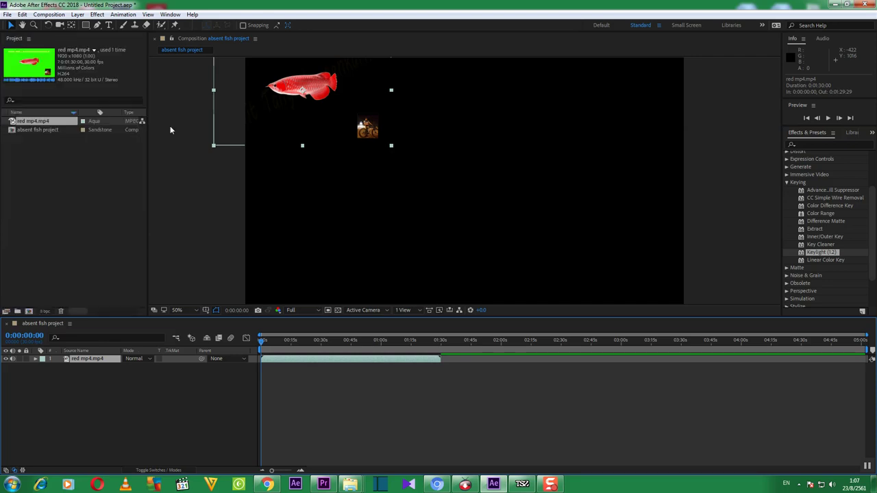
{"action": "right_click", "coordinate": [117, 175]}
{"action": "mouse_move", "coordinate": [163, 222]}
{"action": "left_click", "coordinate": [260, 221]}
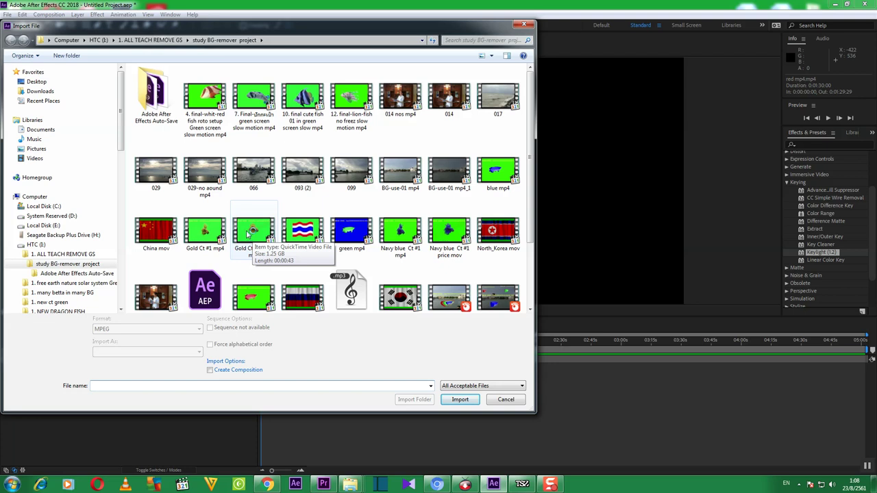
{"action": "left_click", "coordinate": [203, 240]}
{"action": "left_click", "coordinate": [459, 400]}
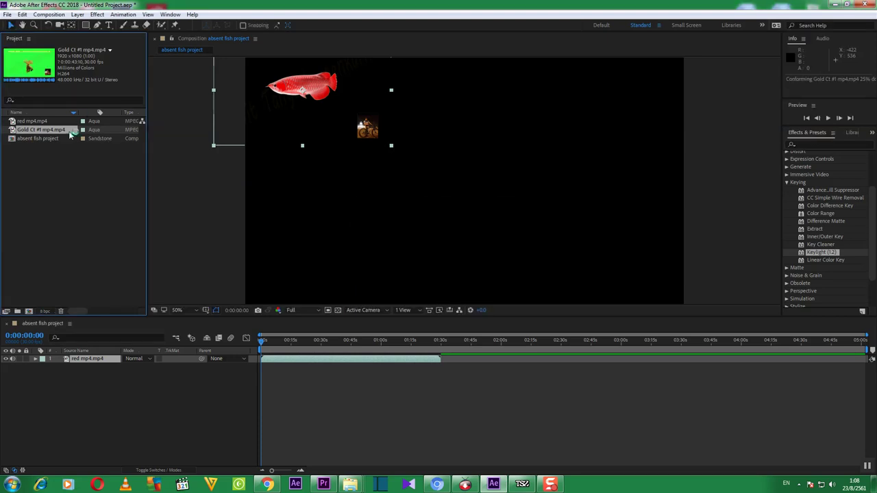
Add the Gold Ct #1 clip below the red fish layer and key out its green background with Keylight (1.2).
{"action": "left_click_drag", "start_coordinate": [58, 132], "coordinate": [216, 415]}
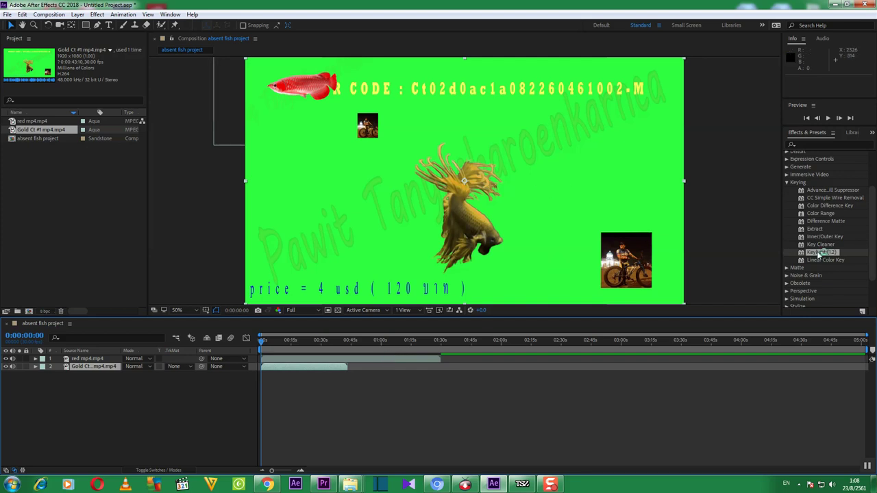
{"action": "left_click_drag", "start_coordinate": [819, 255], "coordinate": [95, 368]}
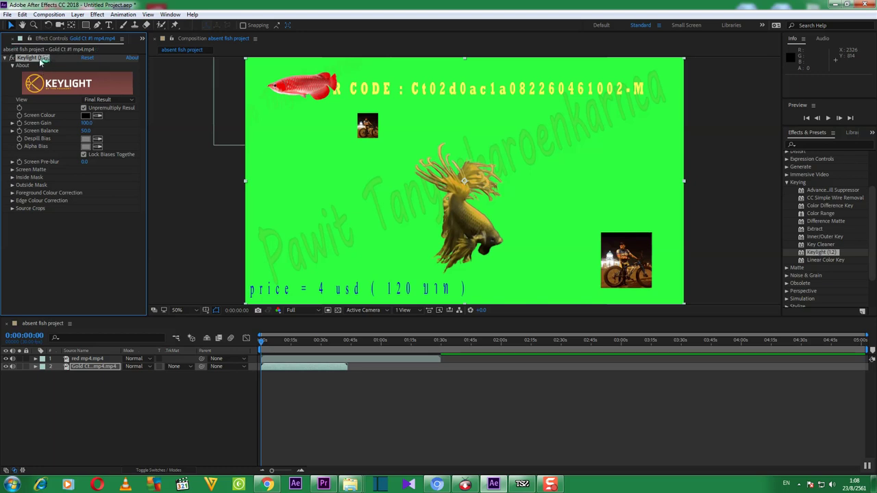
{"action": "left_click", "coordinate": [97, 115]}
{"action": "left_click", "coordinate": [378, 166]}
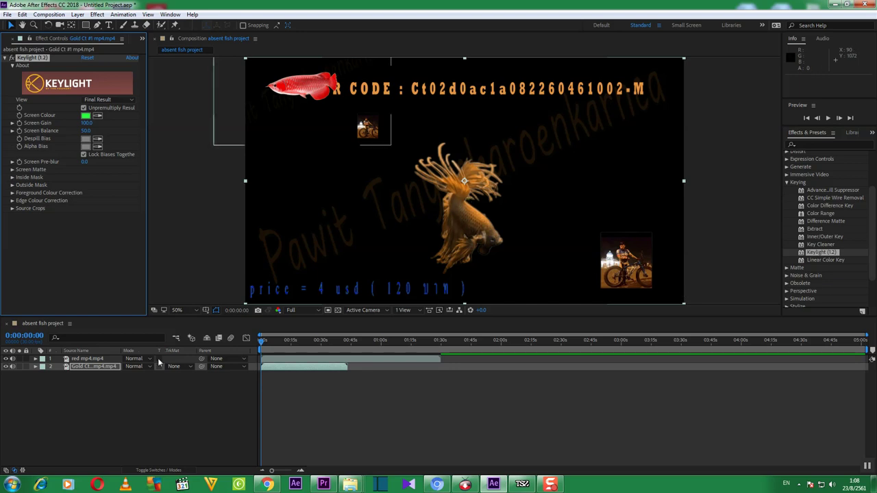
Show the Gold Ct #1 layer's Scale property and set it to 30%.
{"action": "left_click", "coordinate": [108, 368]}
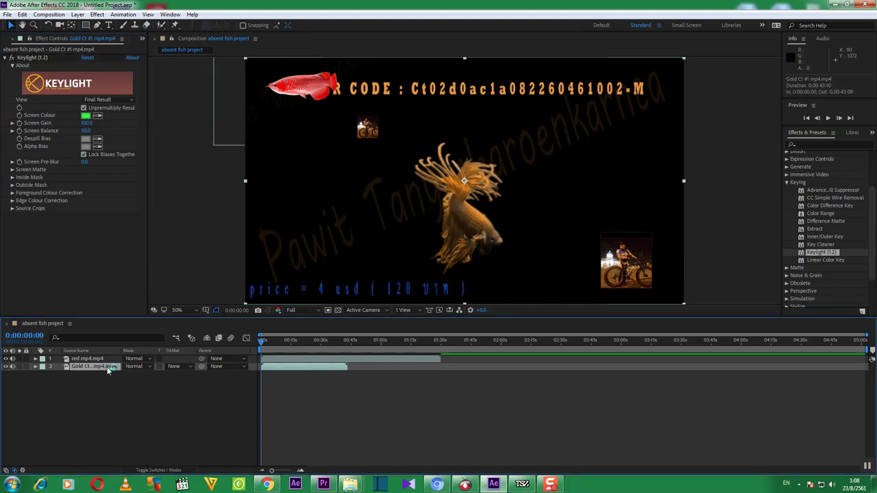
{"action": "key", "text": "s"}
{"action": "left_click", "coordinate": [134, 375]}
{"action": "type", "text": "30"}
{"action": "key", "text": "Return"}
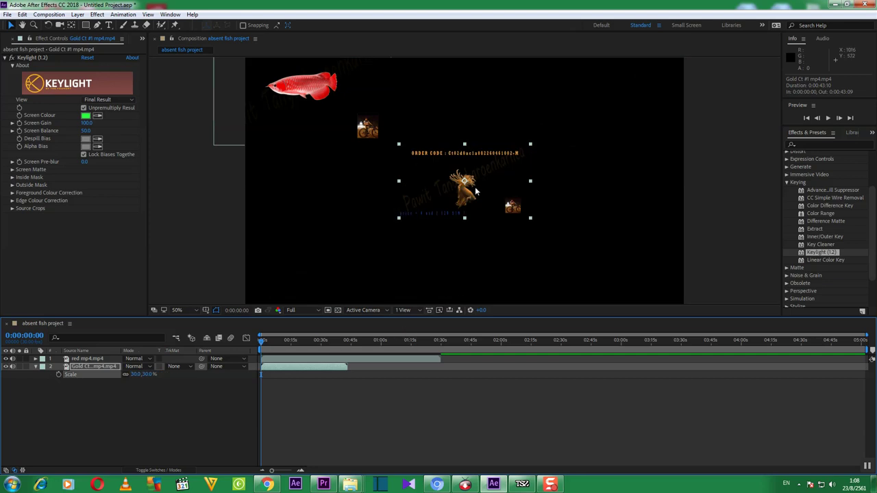
Move the Gold Ct #1 layer to the composition's upper-right corner, at about 1690, 166, and set its scale to 40%.
{"action": "left_click_drag", "start_coordinate": [466, 185], "coordinate": [571, 139]}
{"action": "left_click_drag", "start_coordinate": [614, 111], "coordinate": [631, 97]}
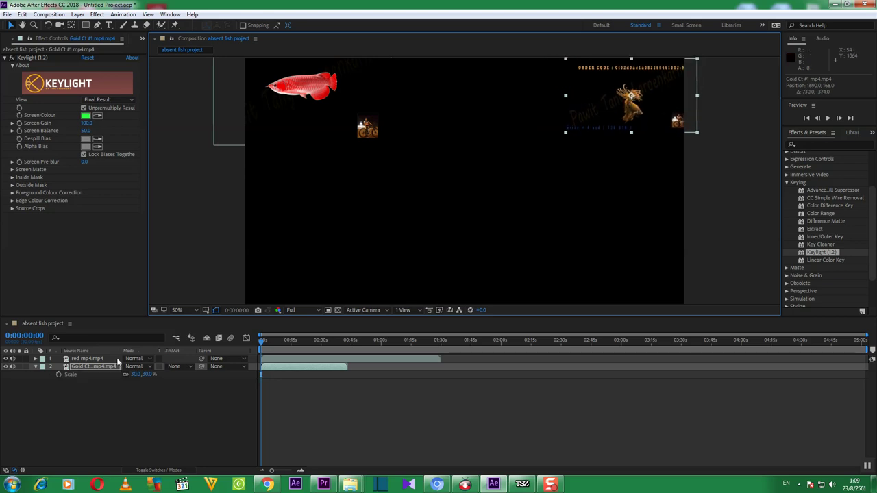
{"action": "left_click", "coordinate": [135, 374]}
{"action": "type", "text": "40"}
{"action": "key", "text": "Return"}
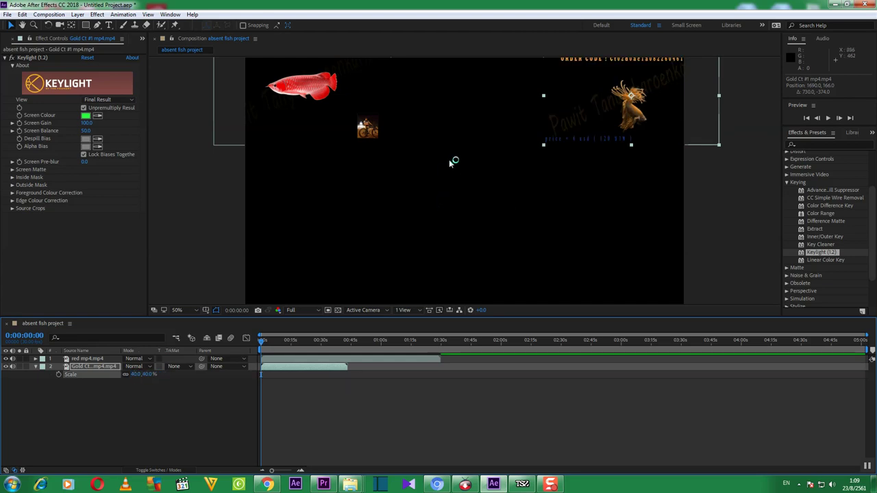
Move the red fish layer slightly lower in the frame, to a position of about 260, 244.
{"action": "left_click", "coordinate": [317, 91]}
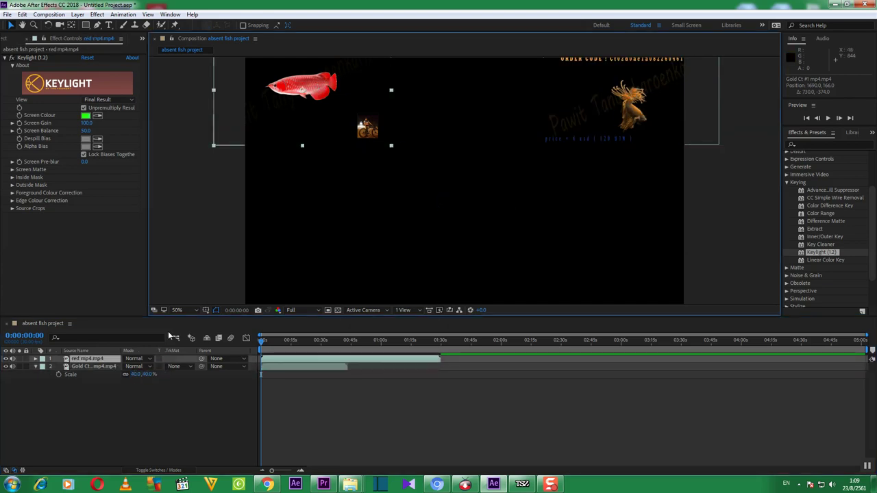
{"action": "left_click_drag", "start_coordinate": [100, 368], "coordinate": [101, 363]}
{"action": "left_click", "coordinate": [101, 363]}
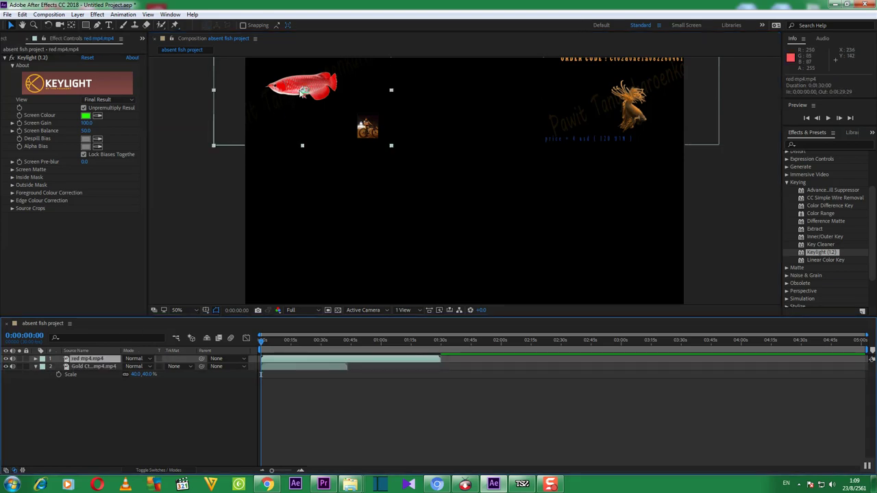
{"action": "left_click_drag", "start_coordinate": [303, 97], "coordinate": [307, 117]}
{"action": "key", "text": "Return"}
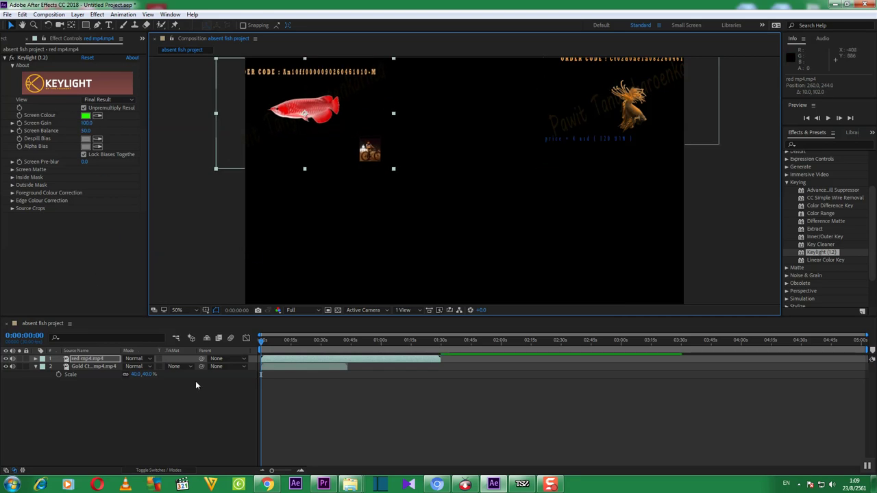
Import the 014 nos mp4 clip from the "study BG-remover project" folder and add it as the bottom layer of the composition.
{"action": "left_click", "coordinate": [21, 38]}
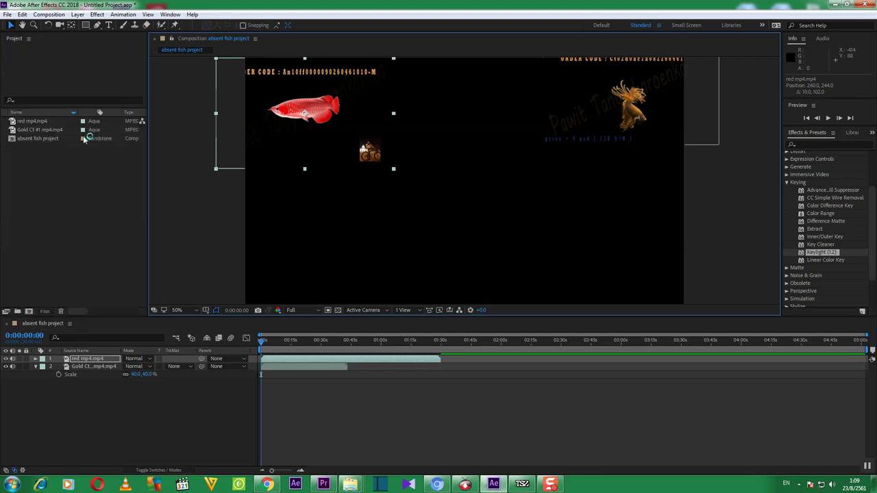
{"action": "right_click", "coordinate": [79, 155]}
{"action": "mouse_move", "coordinate": [126, 198]}
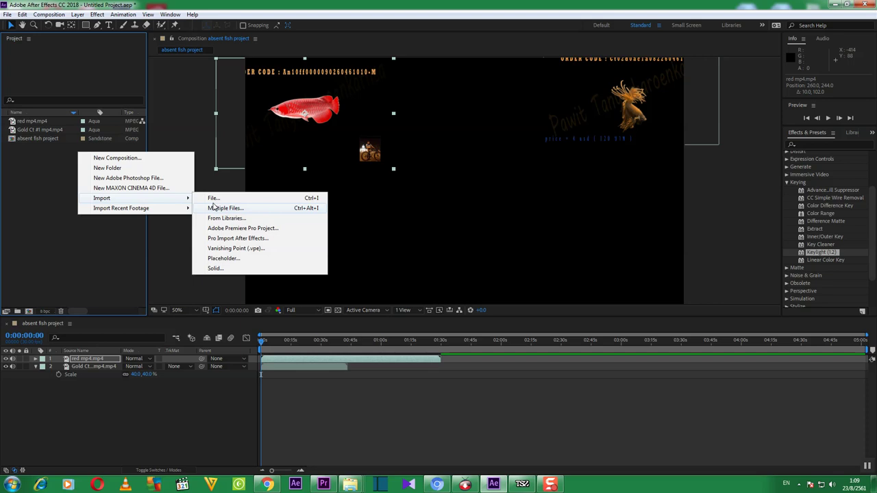
{"action": "left_click", "coordinate": [214, 198]}
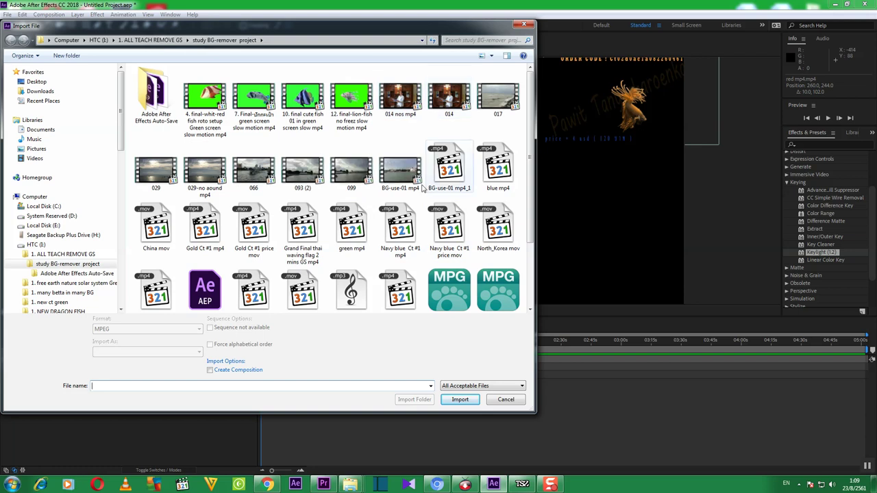
{"action": "left_click", "coordinate": [400, 96]}
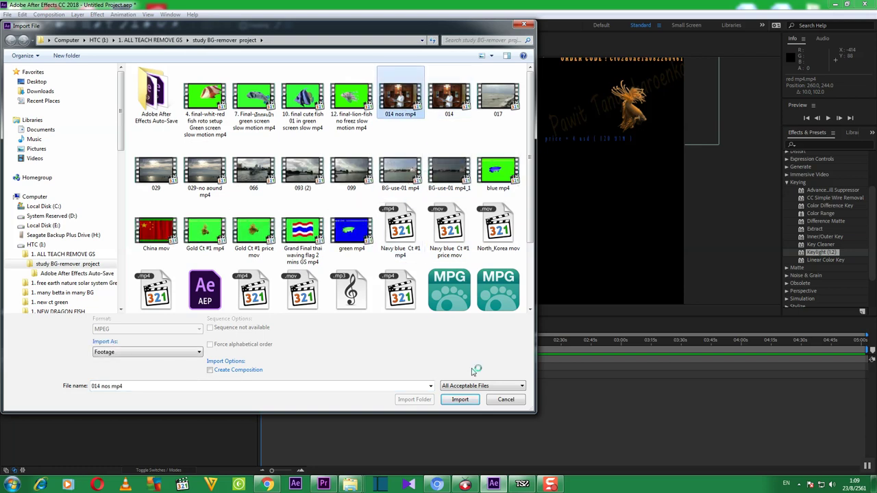
{"action": "left_click", "coordinate": [460, 400]}
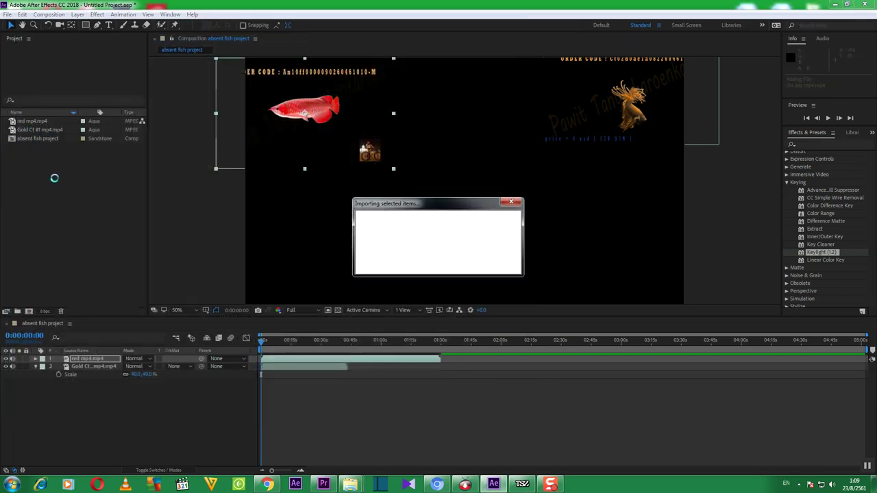
{"action": "left_click_drag", "start_coordinate": [60, 149], "coordinate": [57, 391]}
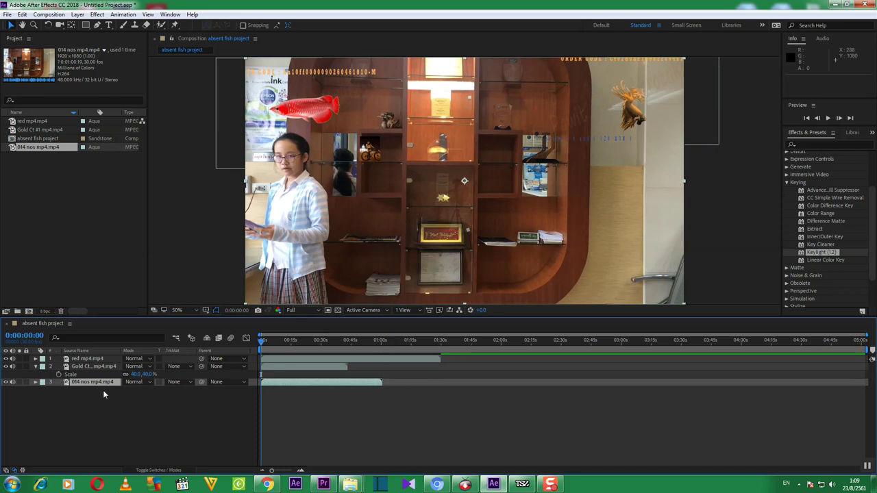
Collapse the Gold Ct #1 layer's properties and rename the 014 nos mp4 layer as "BG 1".
{"action": "left_click", "coordinate": [35, 366]}
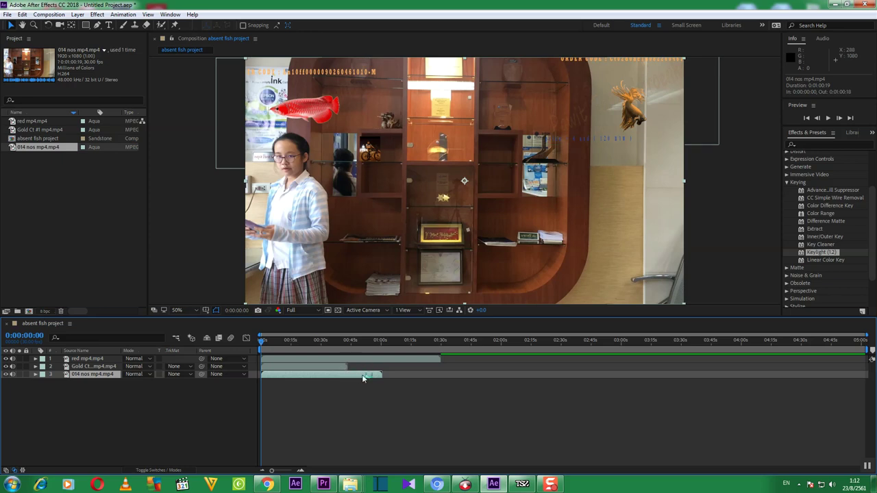
{"action": "right_click", "coordinate": [94, 375]}
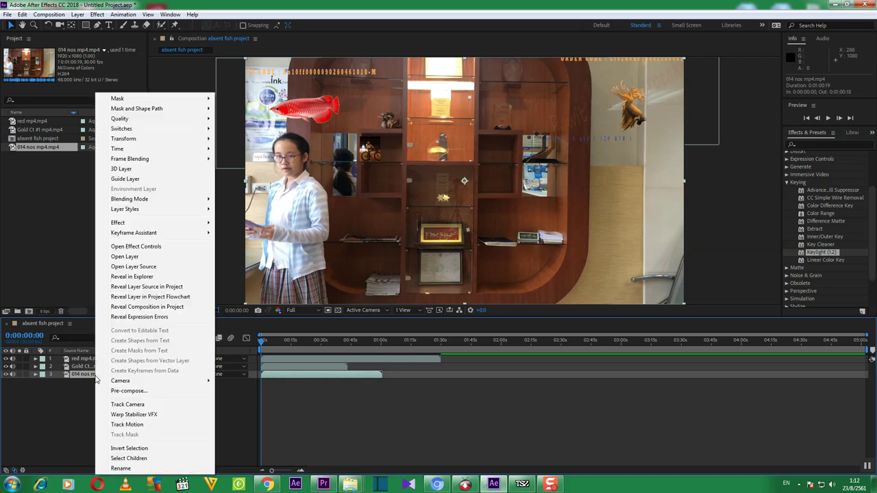
{"action": "left_click", "coordinate": [122, 468]}
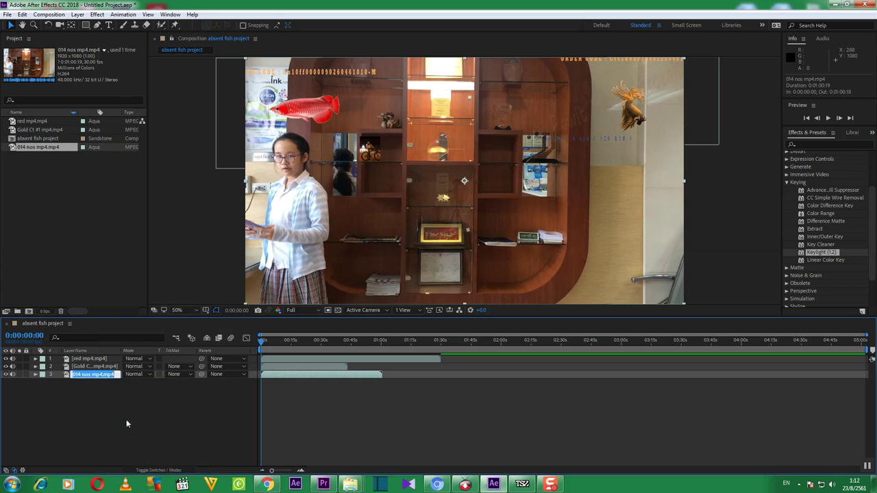
{"action": "type", "text": "BG 1"}
{"action": "key", "text": "Return"}
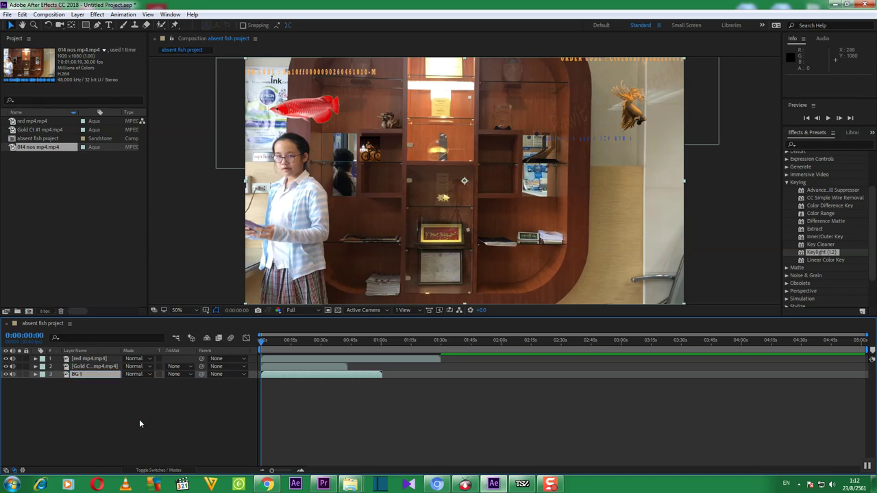
Rename the Gold Ct #1 layer as "gold F".
{"action": "left_click", "coordinate": [104, 369]}
{"action": "right_click", "coordinate": [104, 368]}
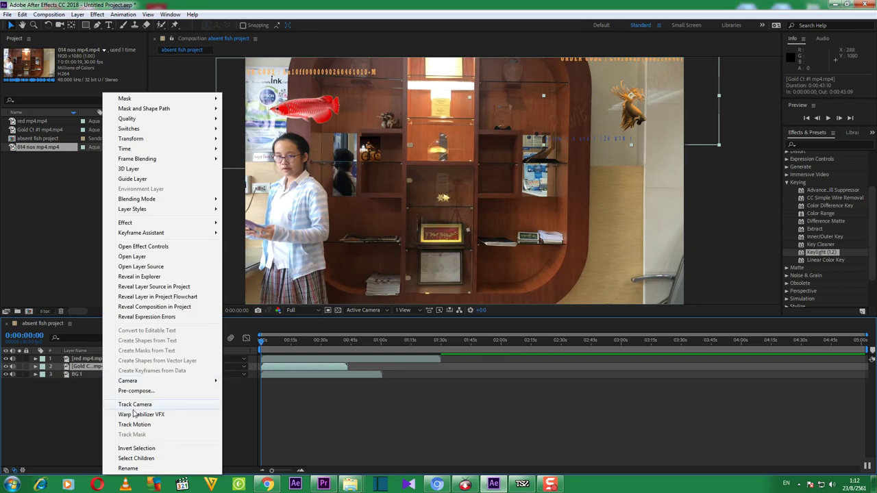
{"action": "left_click", "coordinate": [130, 469]}
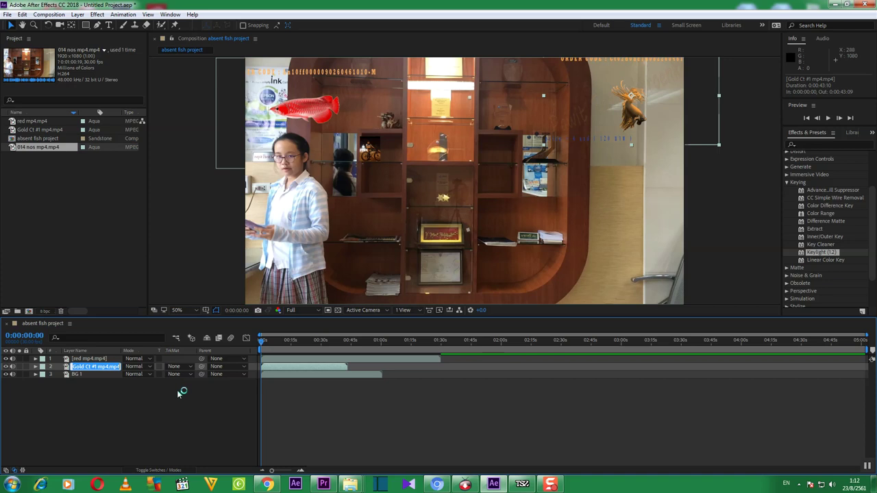
{"action": "type", "text": "golg"}
{"action": "key", "text": "BackSpace"}
{"action": "type", "text": "d F"}
{"action": "key", "text": "Return"}
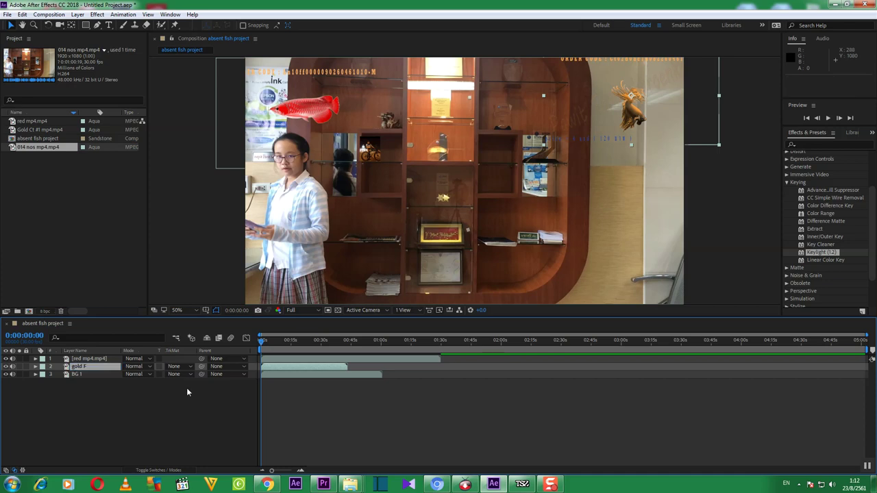
Rename the red mp4 layer as "red F".
{"action": "right_click", "coordinate": [102, 359]}
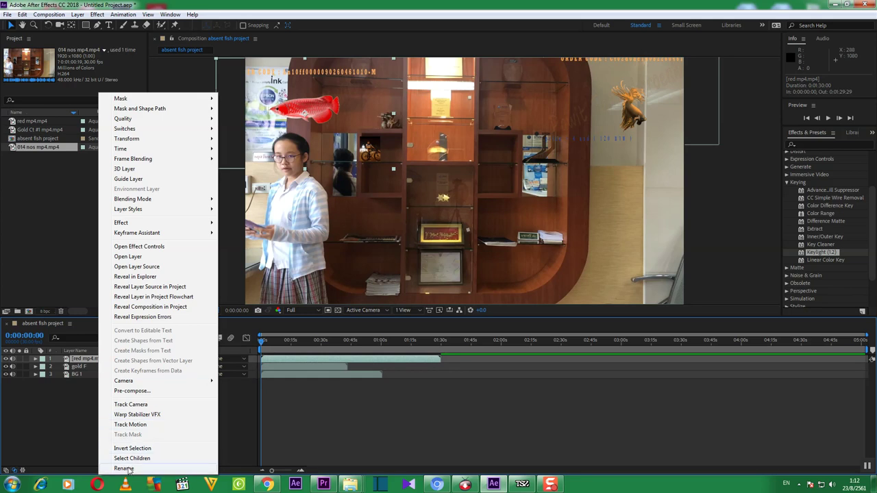
{"action": "left_click", "coordinate": [125, 469]}
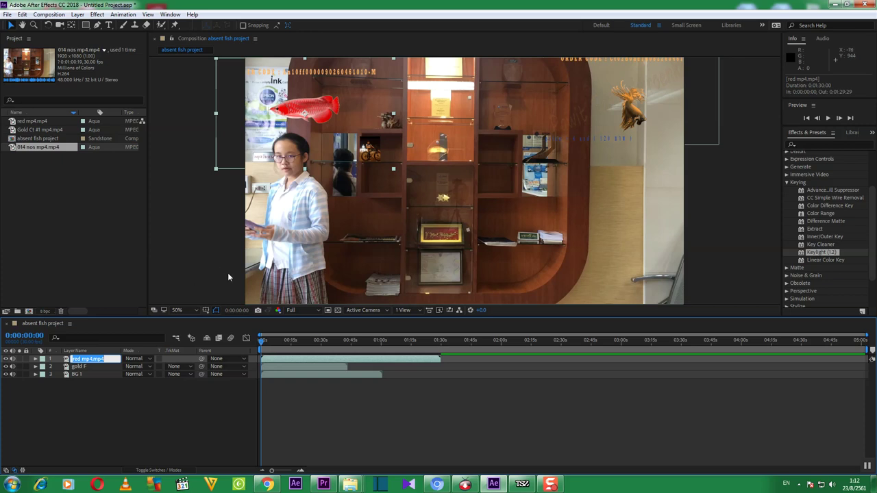
{"action": "key", "text": "Right"}
{"action": "key", "text": "BackSpace"}
{"action": "key", "text": "BackSpace"}
{"action": "key", "text": "BackSpace"}
{"action": "key", "text": "BackSpace"}
{"action": "key", "text": "BackSpace"}
{"action": "key", "text": "BackSpace"}
{"action": "key", "text": "BackSpace"}
{"action": "key", "text": "BackSpace"}
{"action": "type", "text": "F"}
{"action": "key", "text": "Return"}
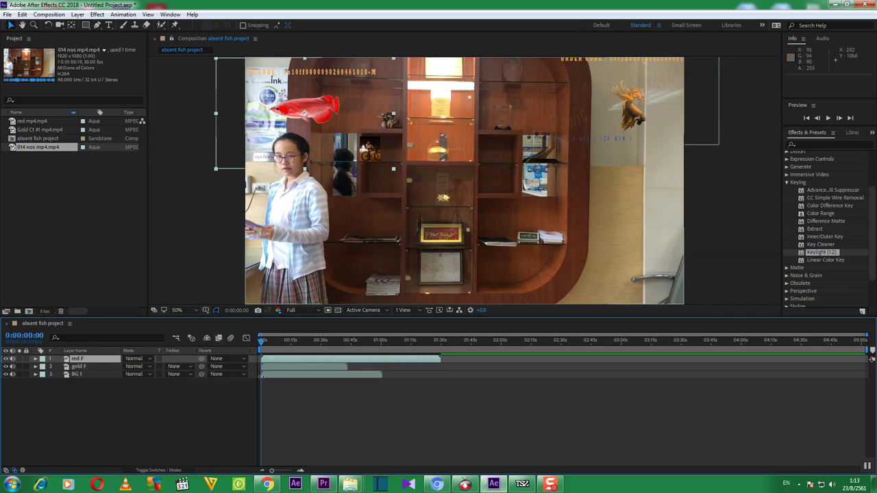
Add a second copy of the 014 nos mp4 clip below the BG 1 layer and delete that copy again.
{"action": "left_click", "coordinate": [276, 376]}
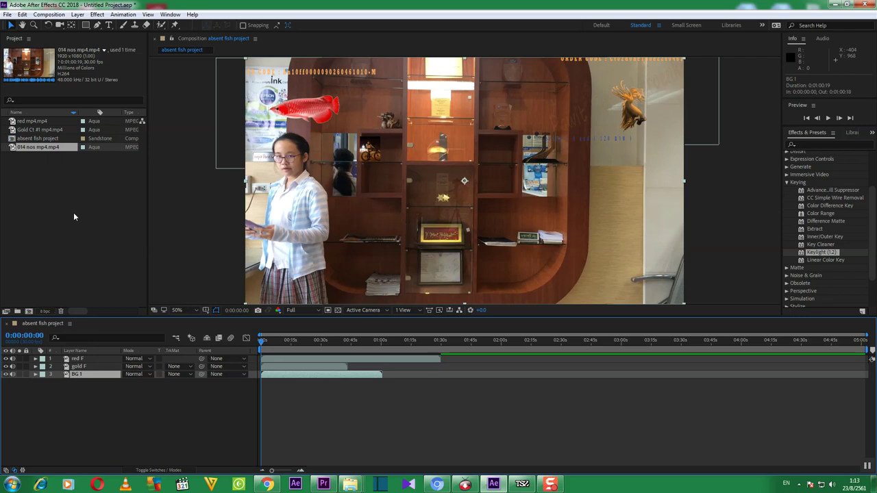
{"action": "left_click_drag", "start_coordinate": [56, 146], "coordinate": [98, 383]}
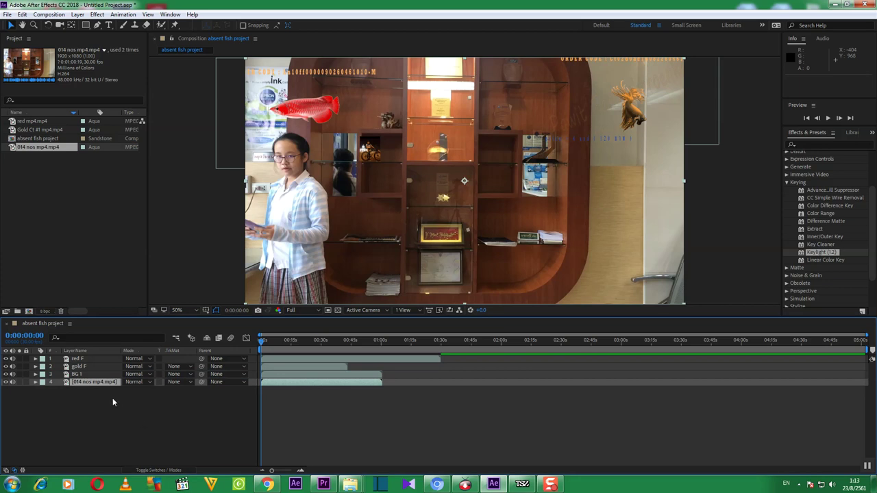
{"action": "right_click", "coordinate": [97, 381]}
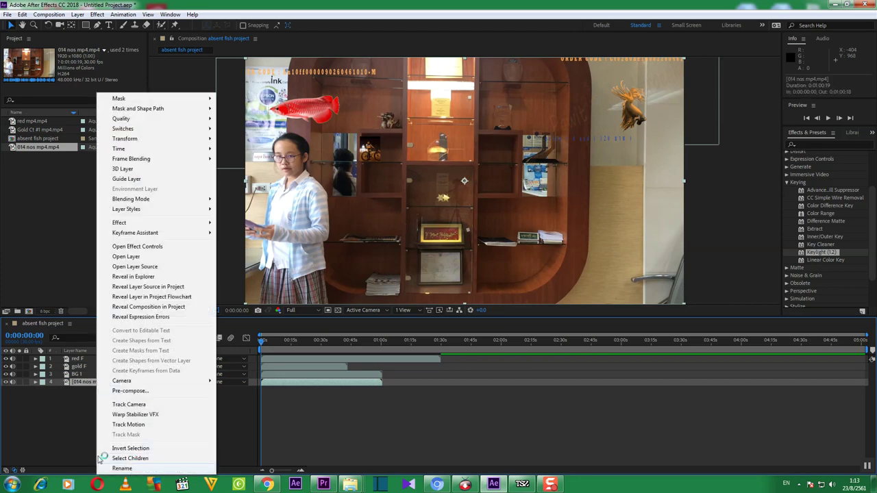
{"action": "left_click", "coordinate": [81, 383]}
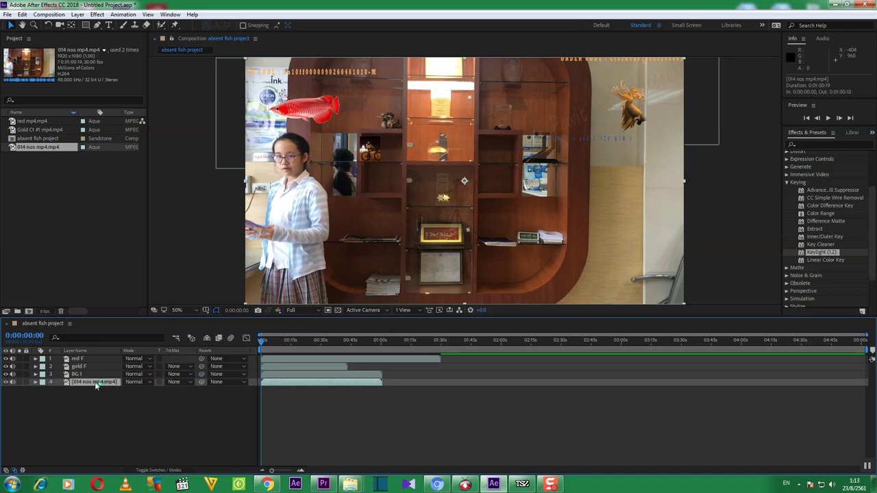
{"action": "key", "text": "Delete"}
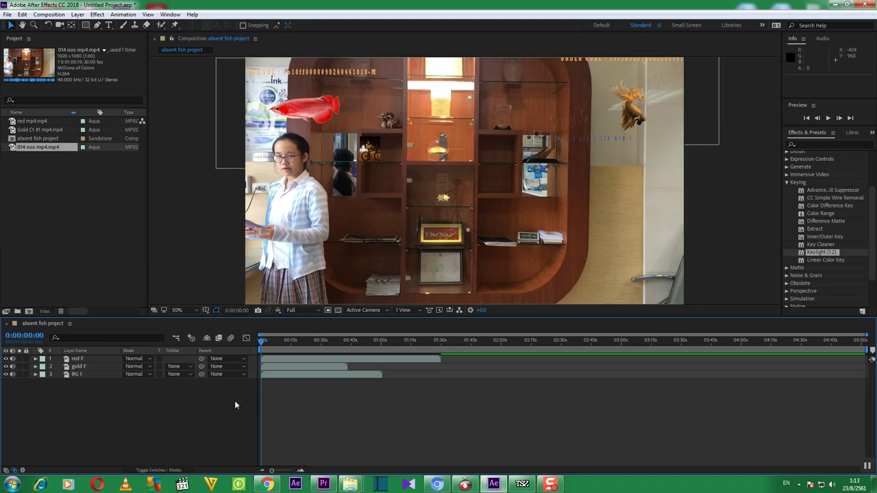
Try to duplicate the BG 1 layer and dismiss the browser notification.
{"action": "left_click", "coordinate": [271, 378]}
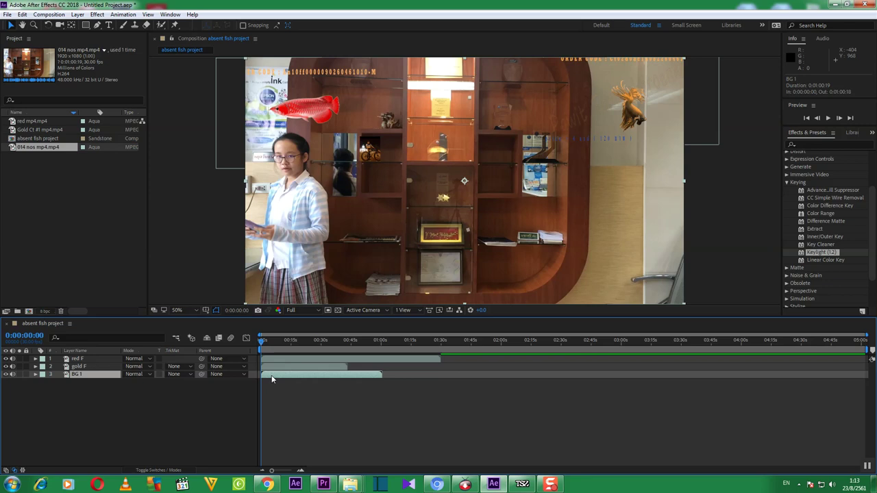
{"action": "right_click", "coordinate": [97, 379]}
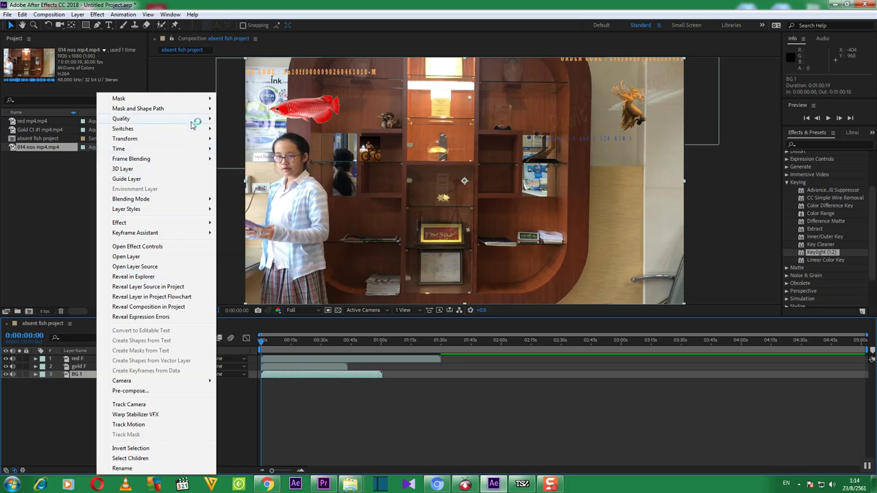
{"action": "left_click", "coordinate": [51, 190]}
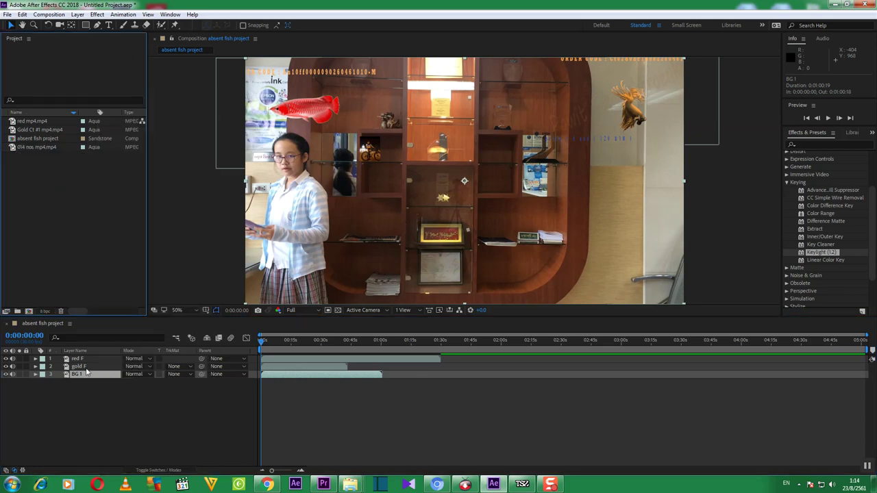
{"action": "left_click", "coordinate": [23, 15]}
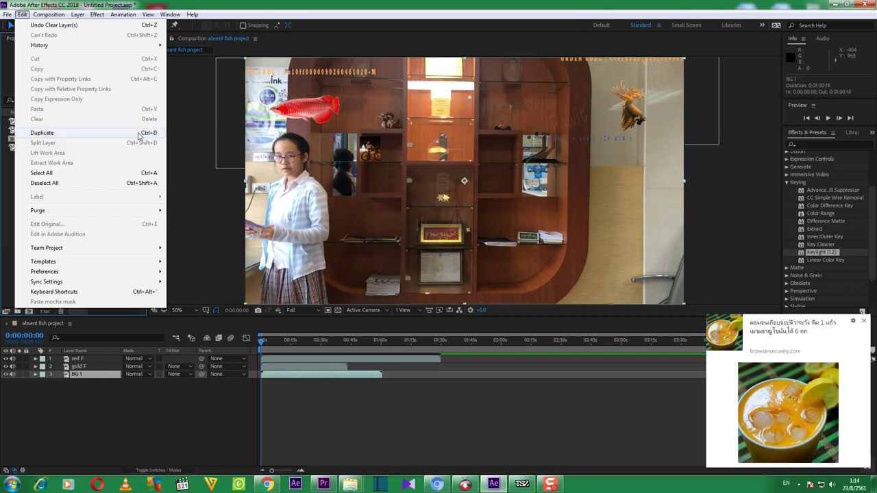
{"action": "left_click", "coordinate": [59, 133]}
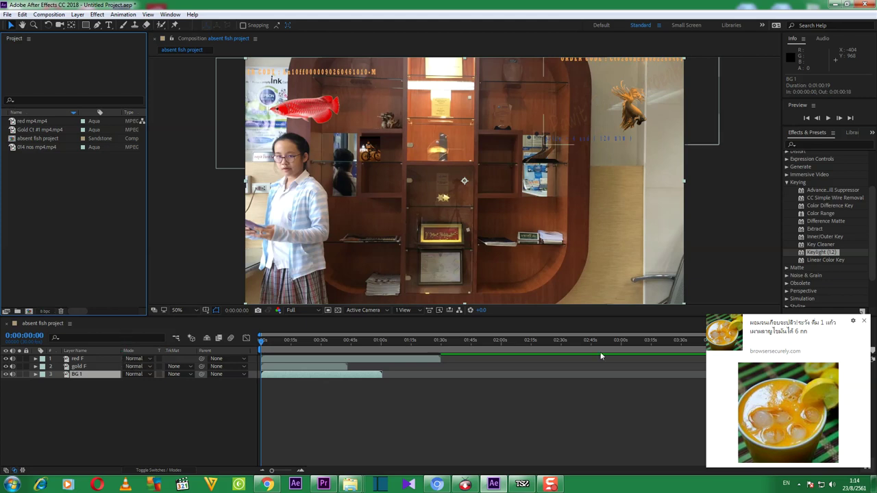
{"action": "left_click", "coordinate": [864, 320]}
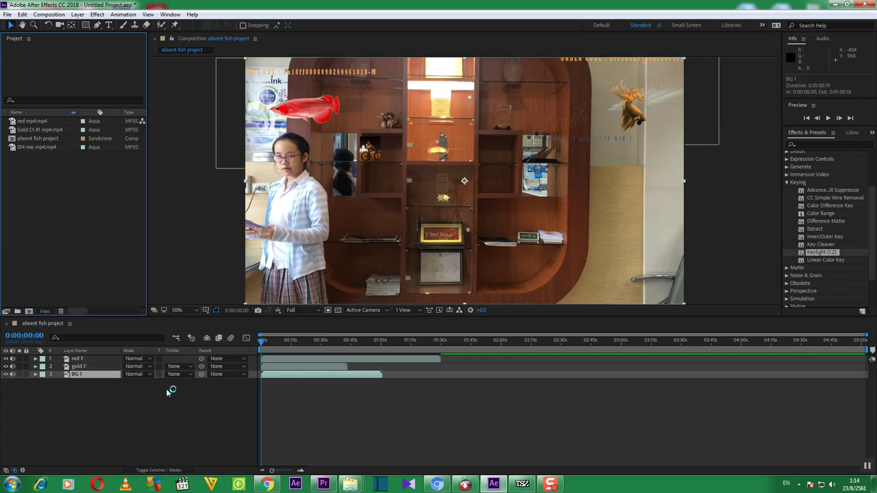